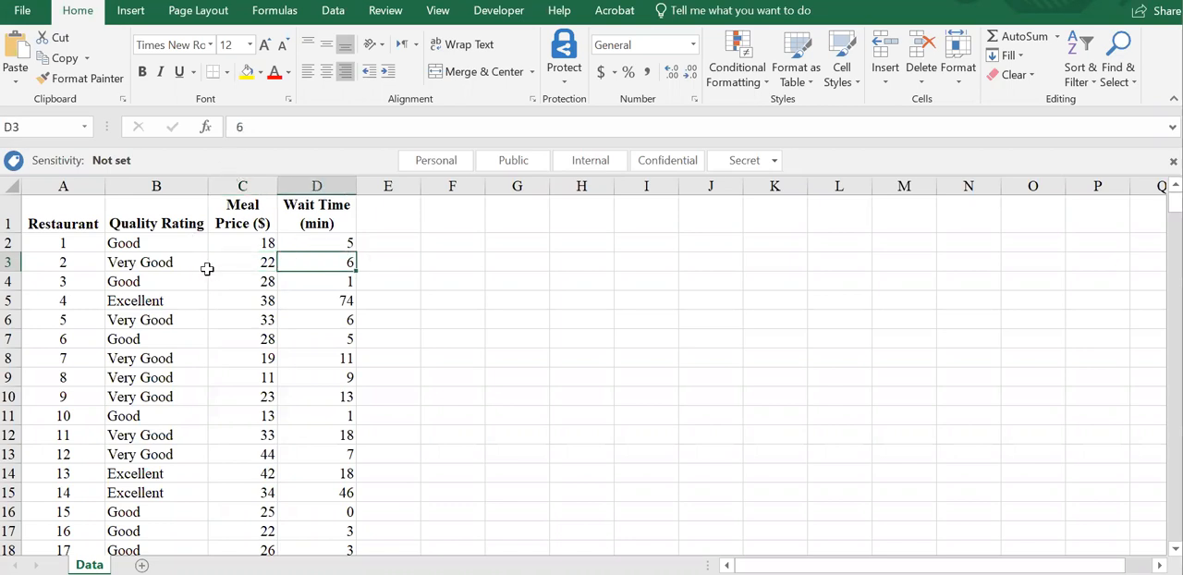
Insert a PivotChart with a PivotTable from the restaurant data range Data!$A$1:$D$301 on a new worksheet.
click(130, 11)
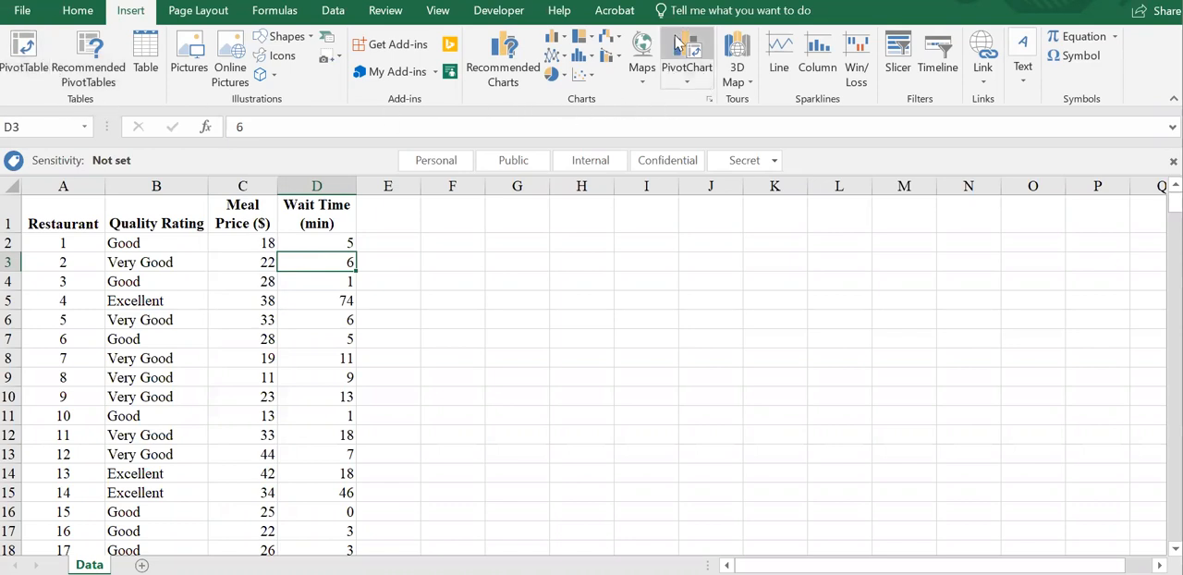
click(689, 85)
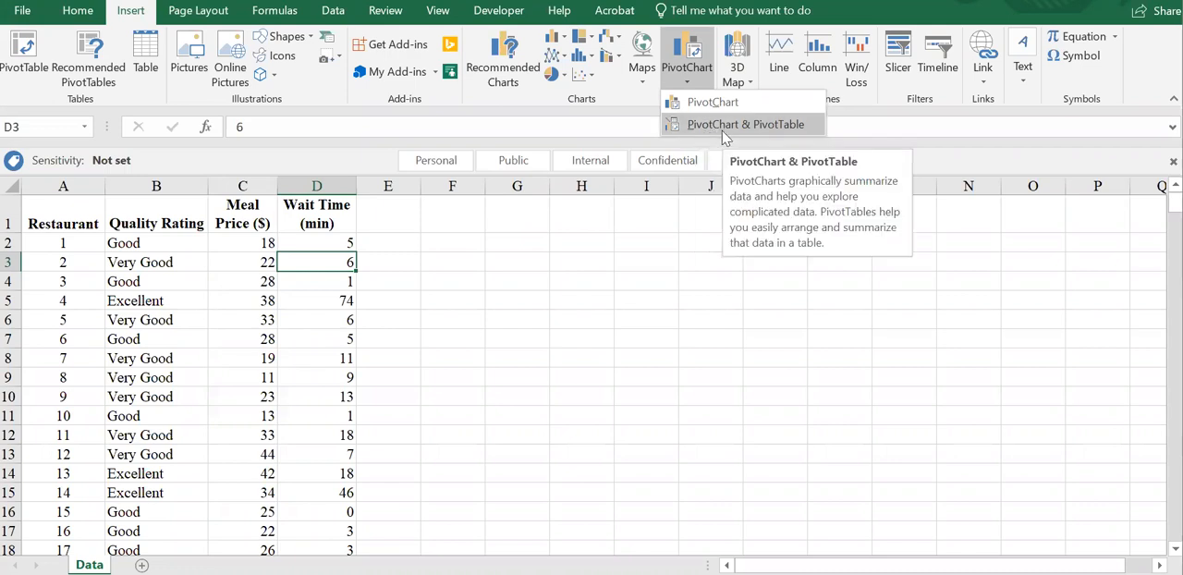
click(724, 133)
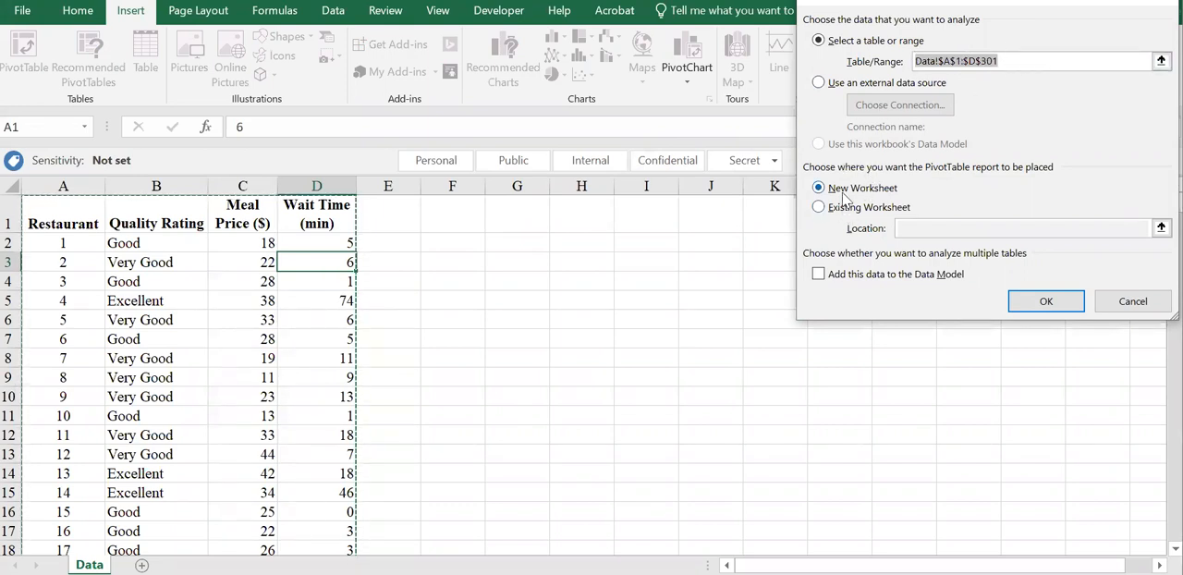
click(1033, 298)
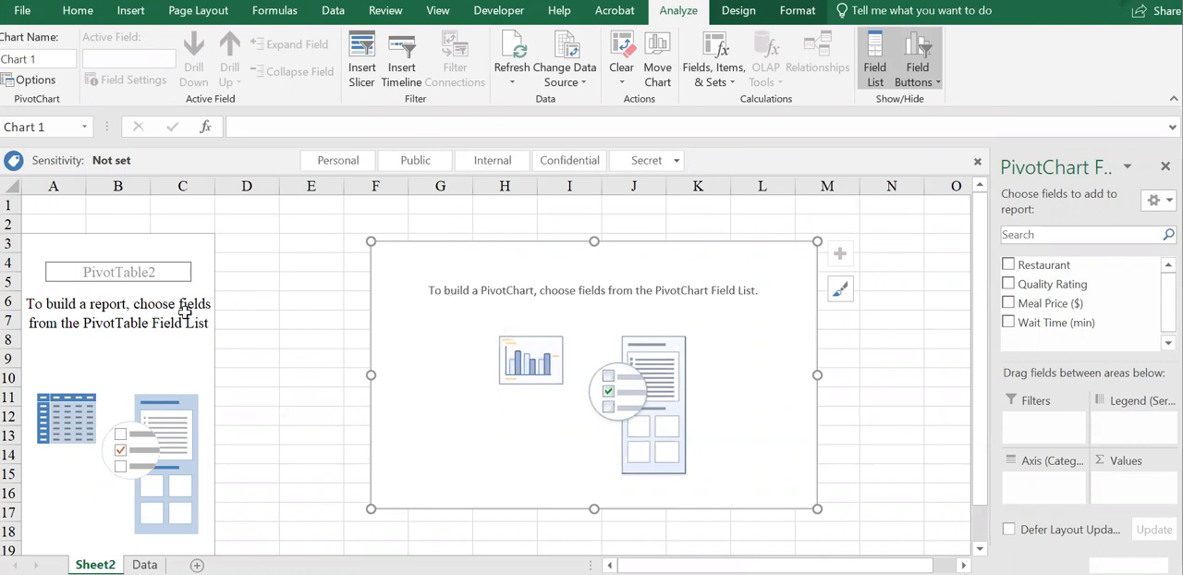
Compare the field areas offered for the empty PivotTable with those for the empty PivotChart.
click(134, 333)
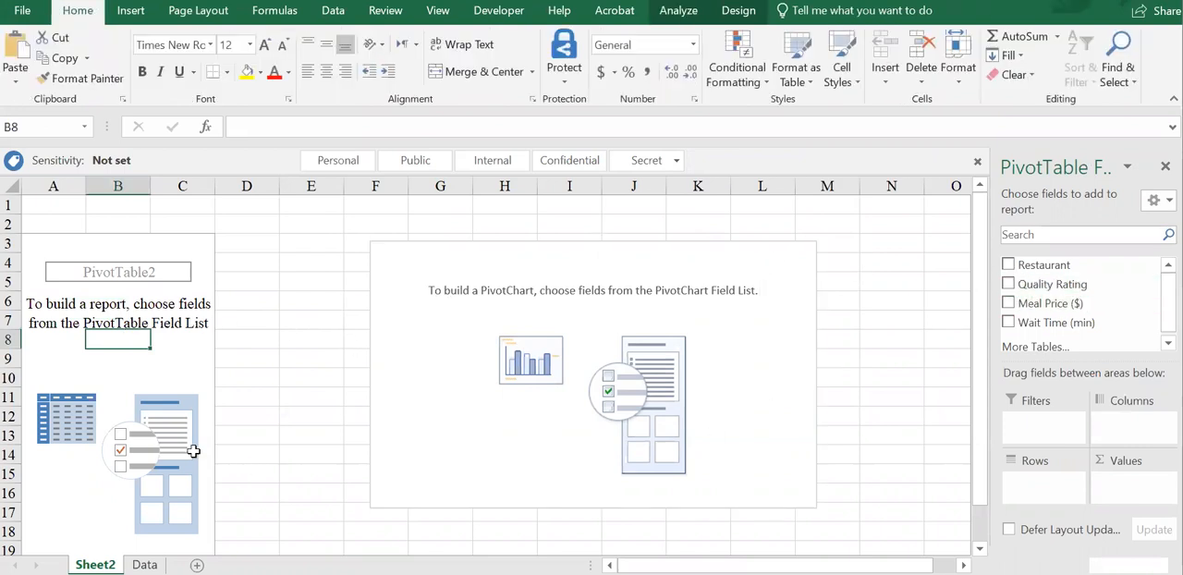
click(386, 343)
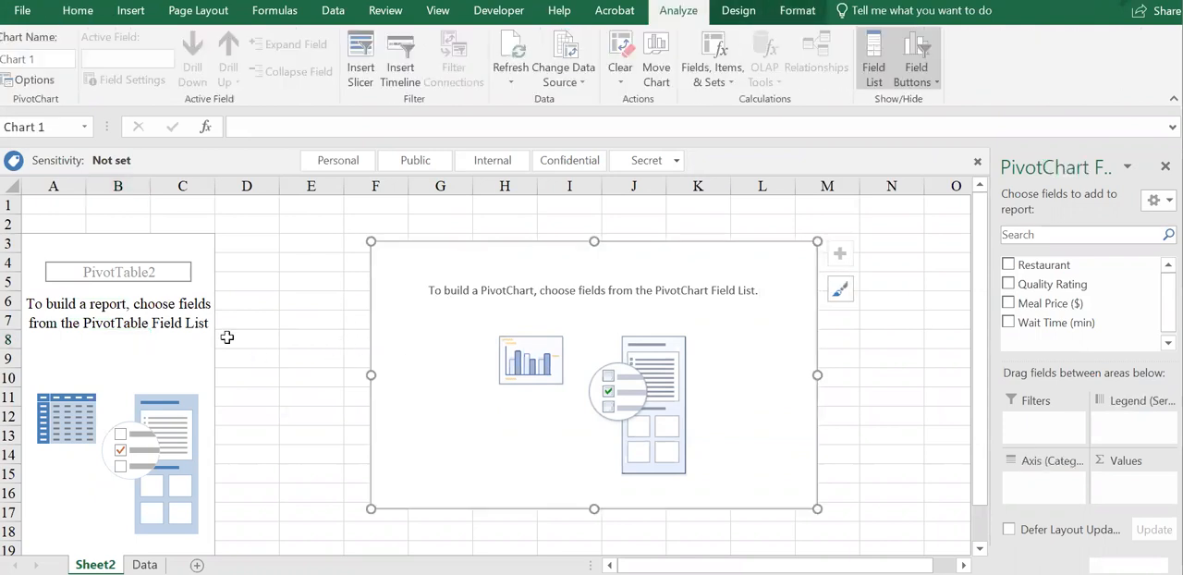
click(136, 338)
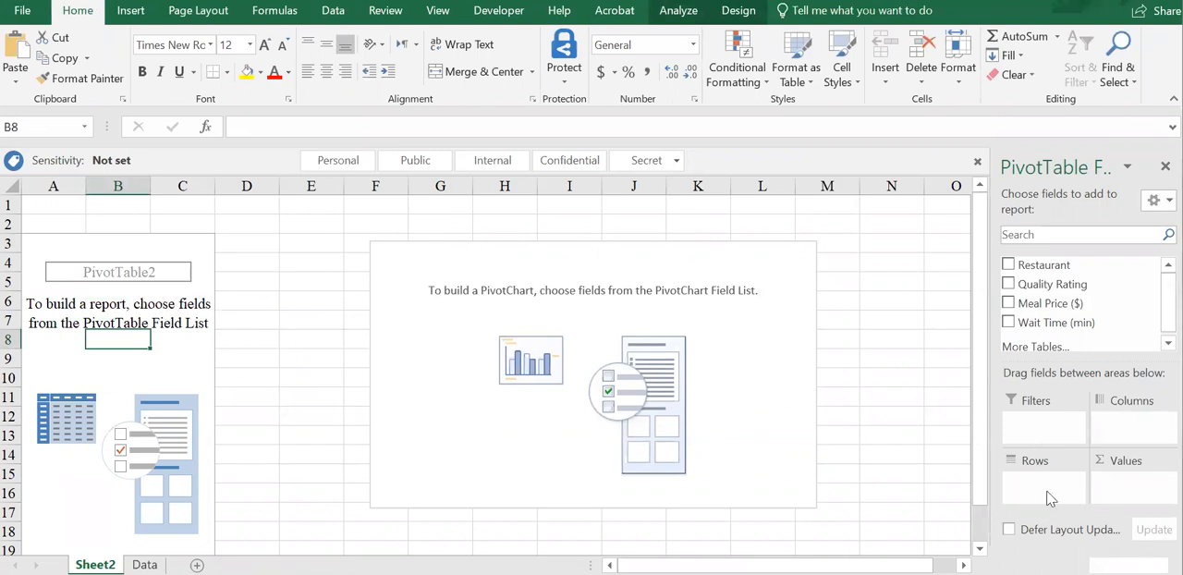
click(520, 404)
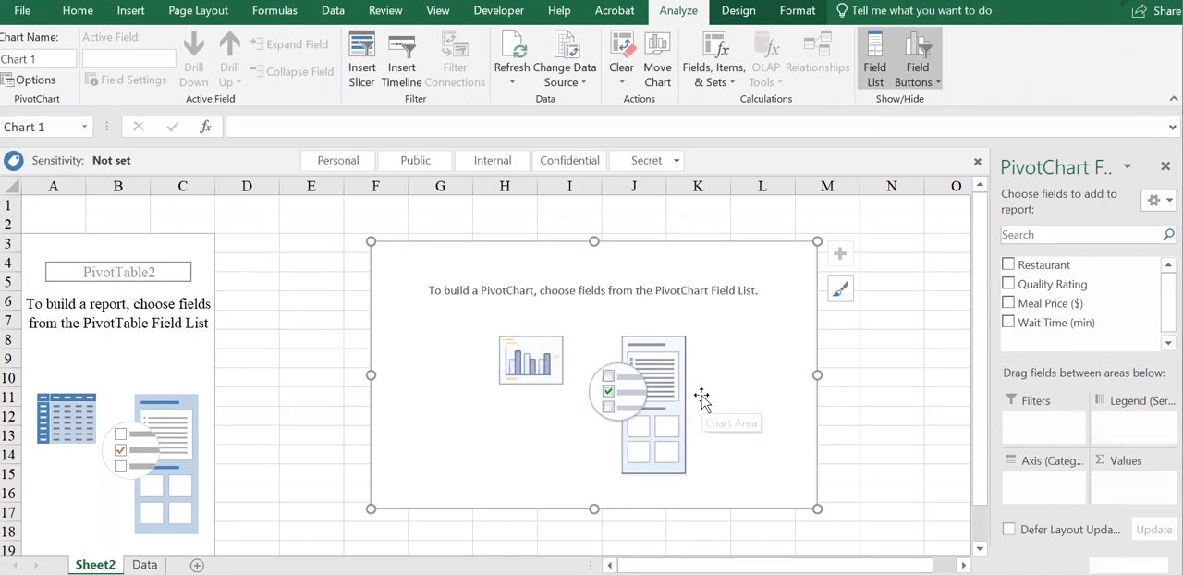
Add Quality Rating to the PivotTable's rows and Meal Price ($) to its columns.
click(168, 334)
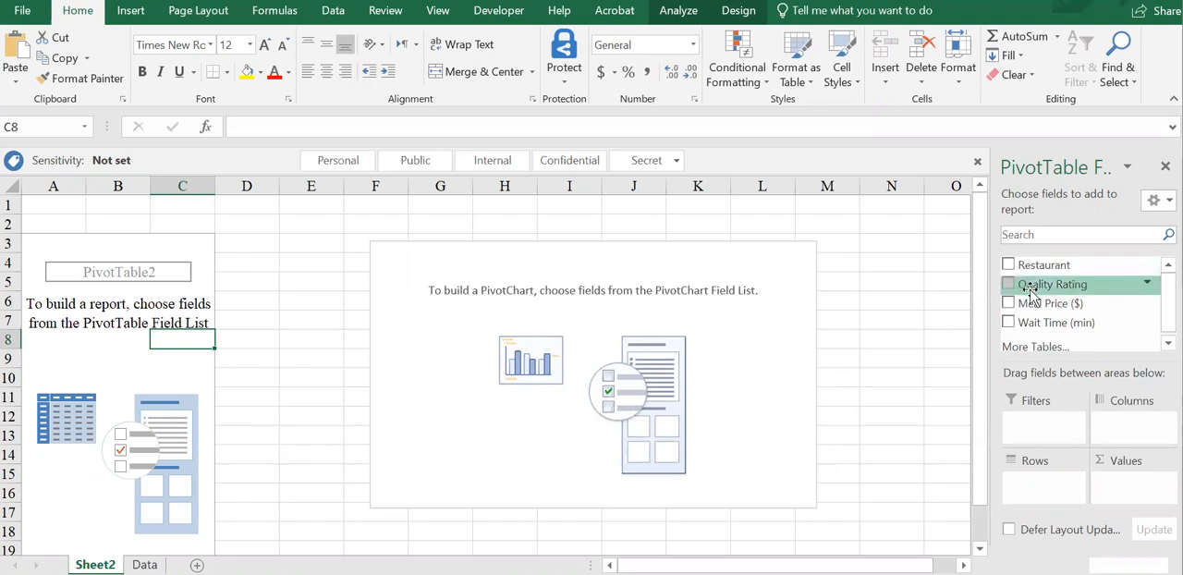
drag(1044, 284, 1050, 490)
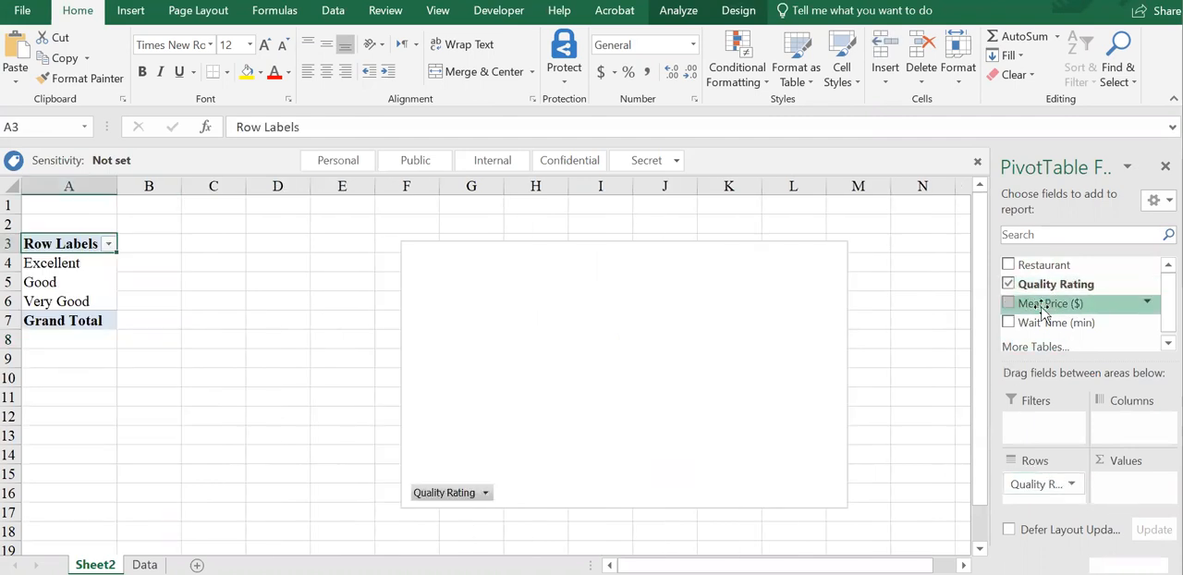
drag(1037, 298, 1128, 427)
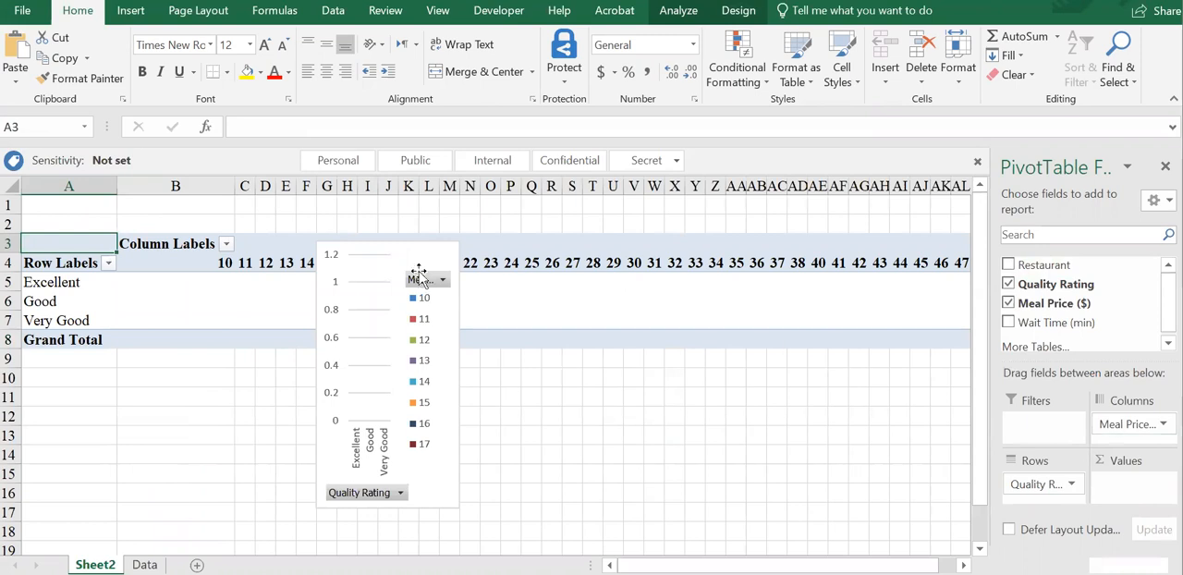
Widen the PivotChart and move it below the PivotTable so that it no longer covers the table.
drag(390, 251, 574, 318)
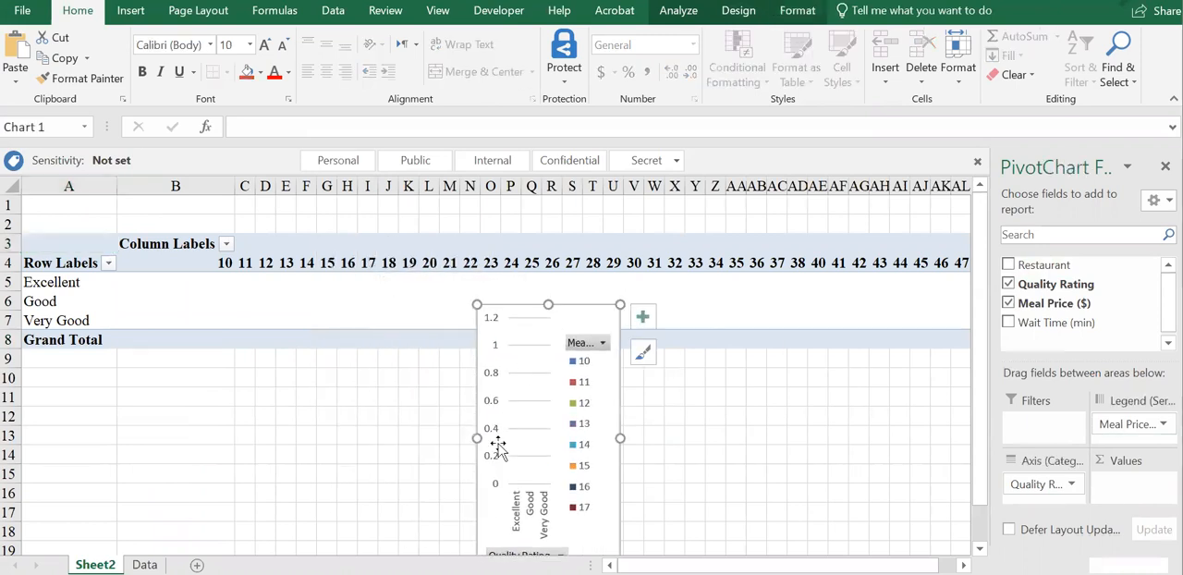
drag(365, 453, 115, 438)
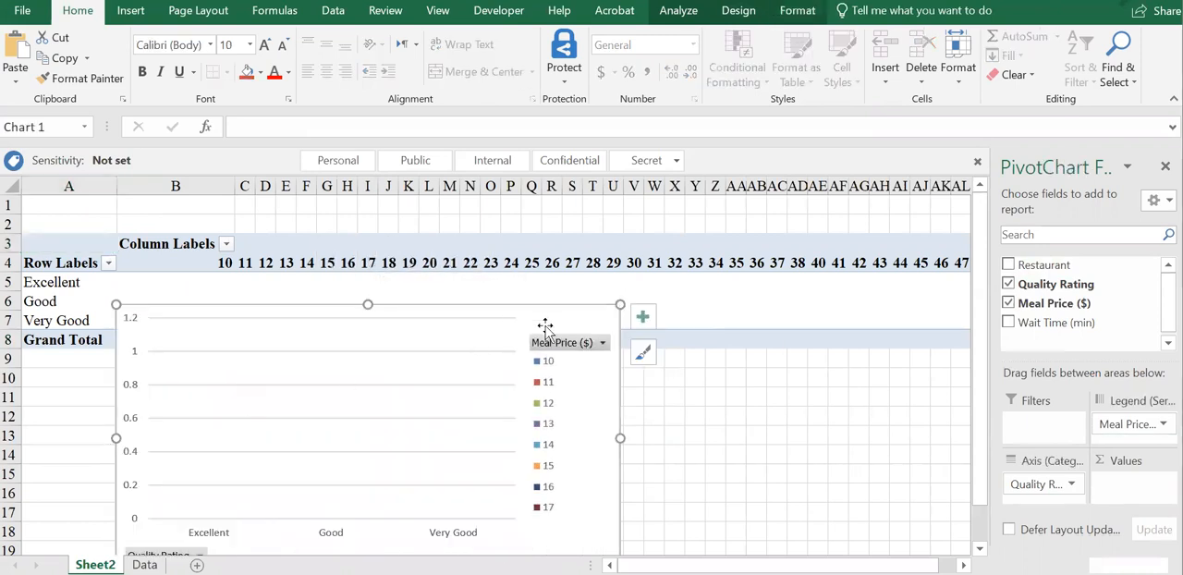
drag(612, 361, 647, 438)
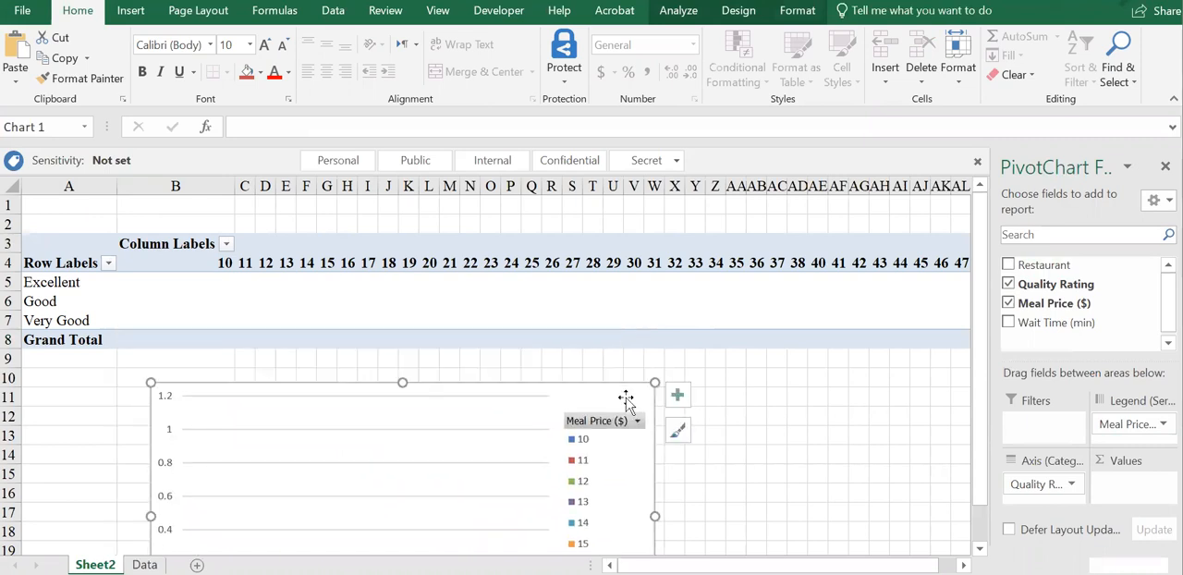
Add Wait Time (min) to the values area and summarize it by Average.
drag(1061, 323, 1132, 476)
click(1123, 483)
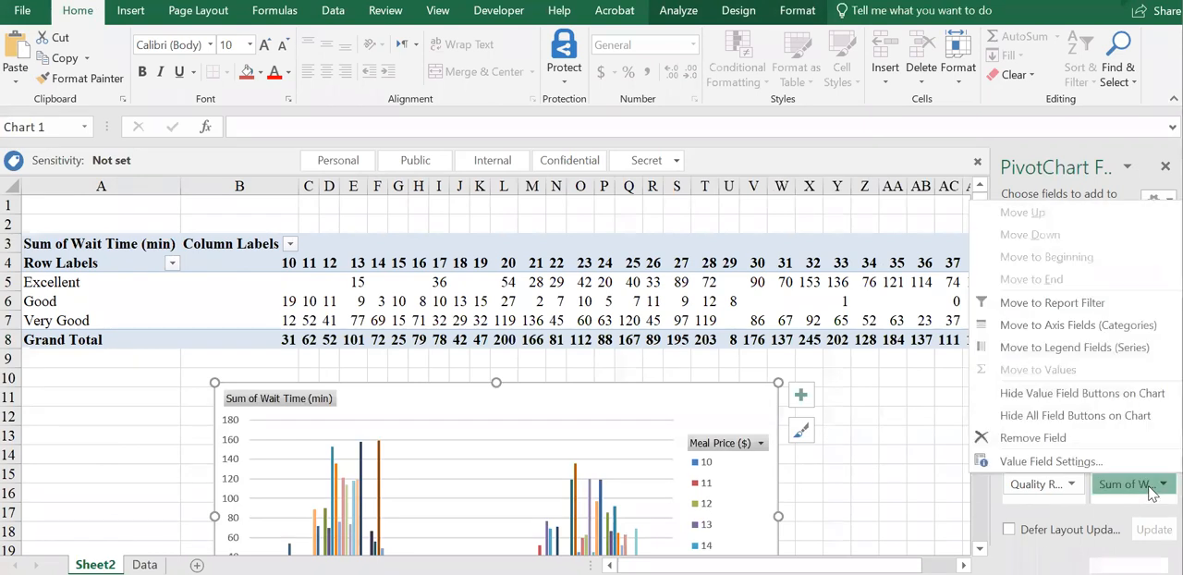
click(1069, 460)
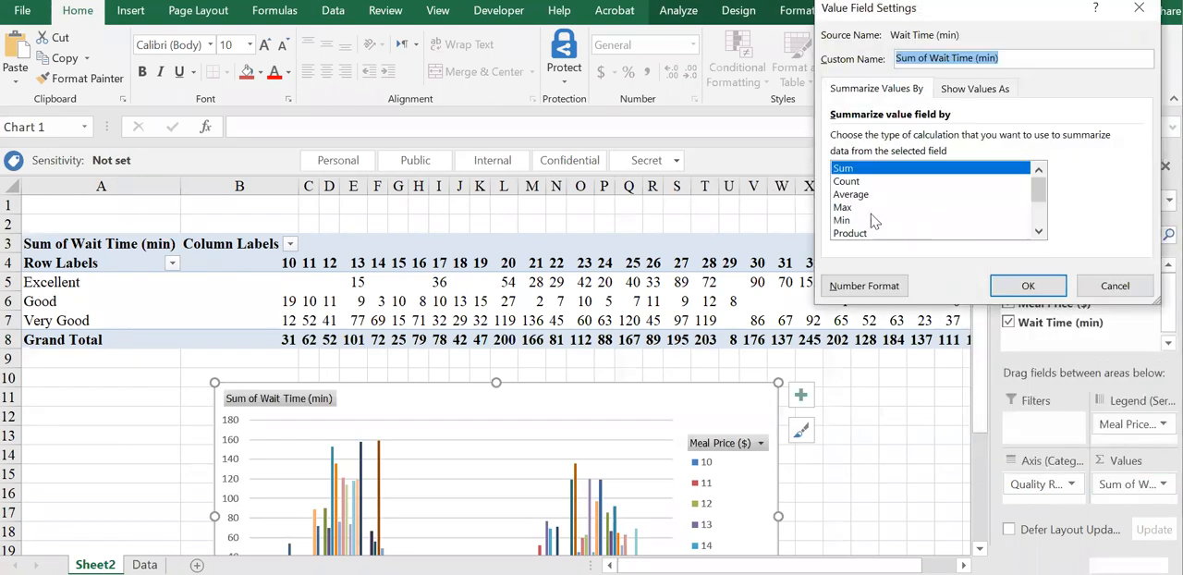
click(852, 195)
Format the wait time values as Number with 1 decimal place and apply the value field settings.
click(887, 283)
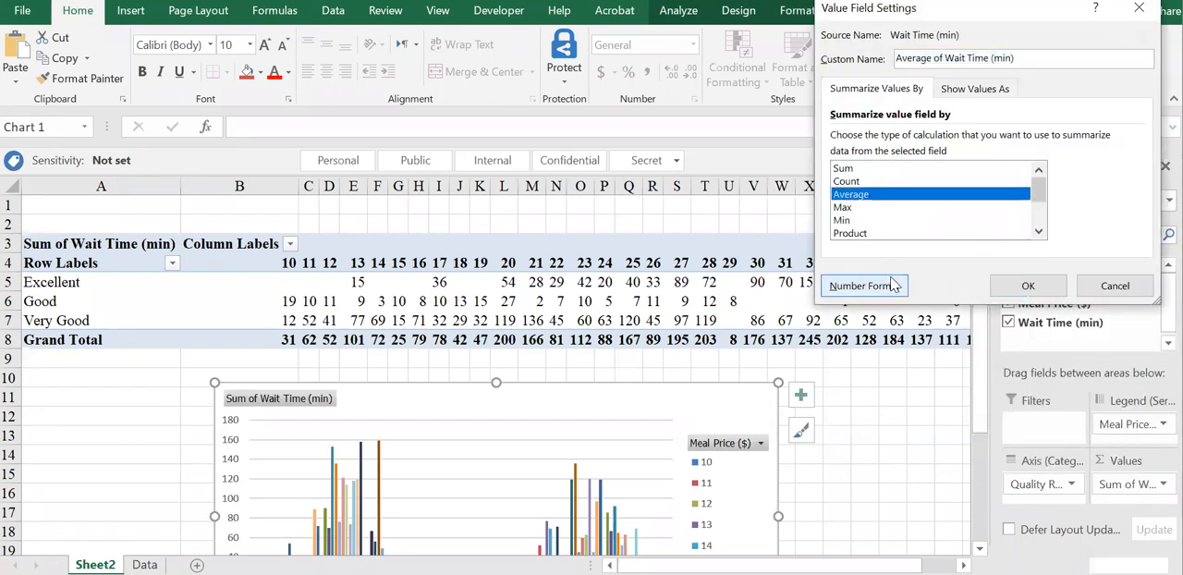
click(734, 67)
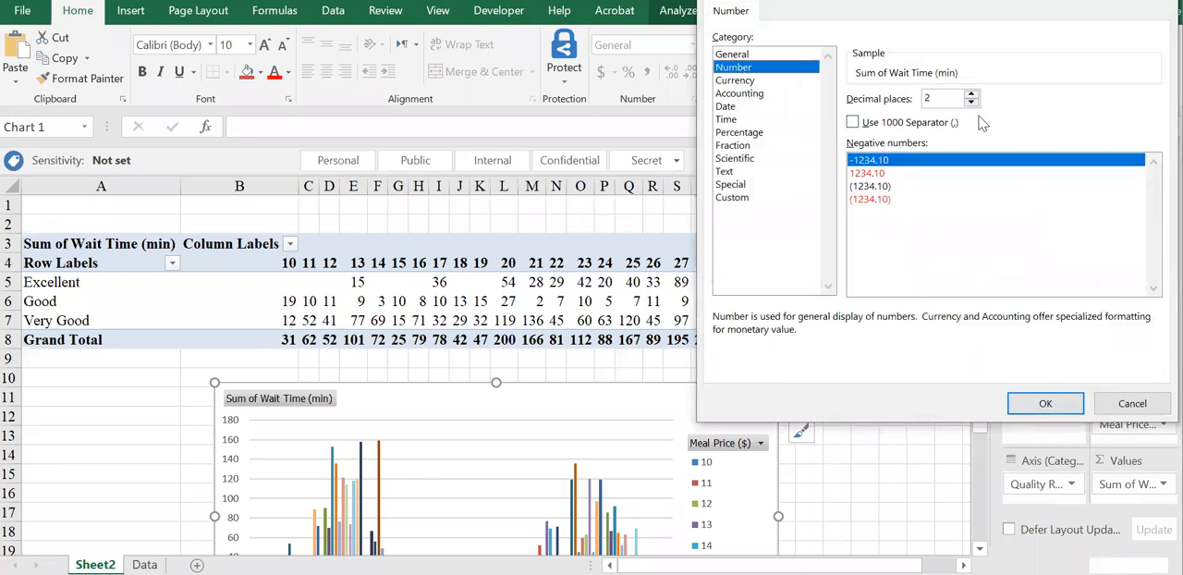
click(971, 103)
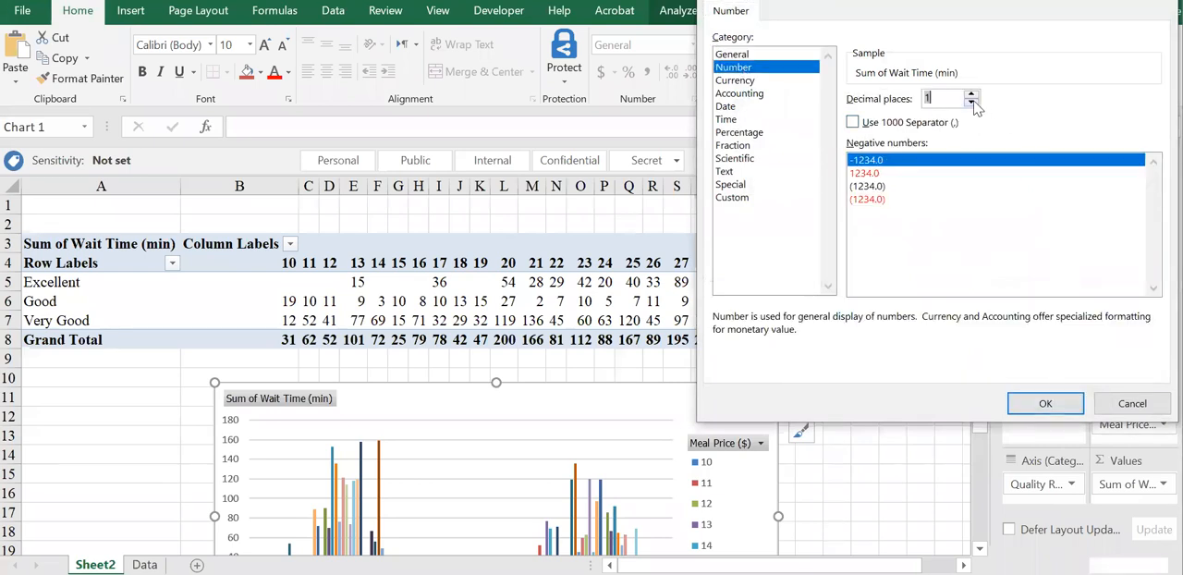
click(1045, 403)
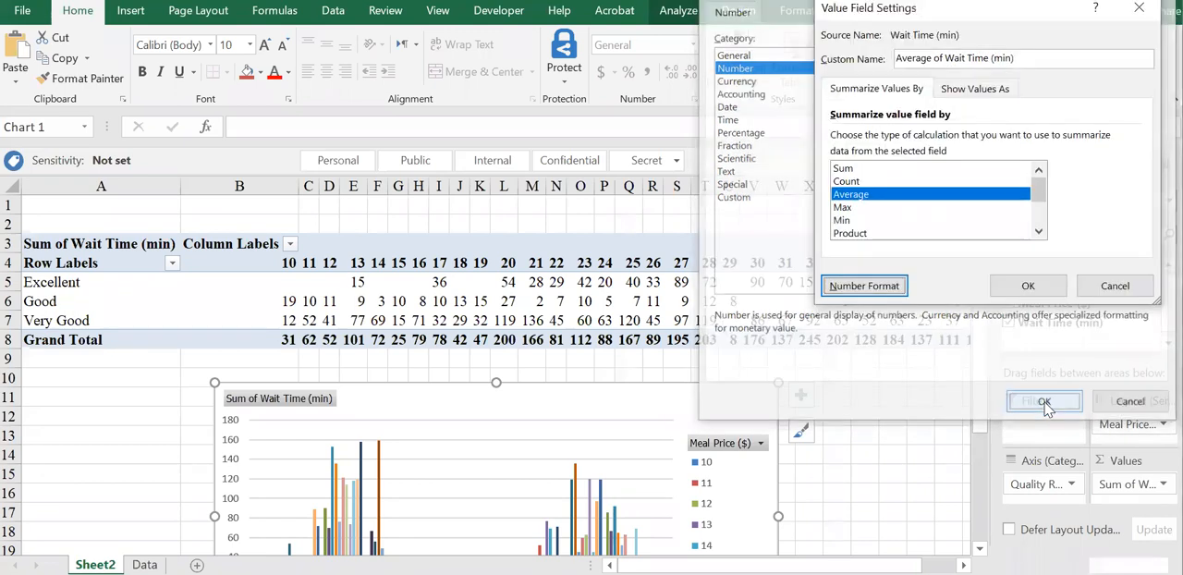
click(1026, 287)
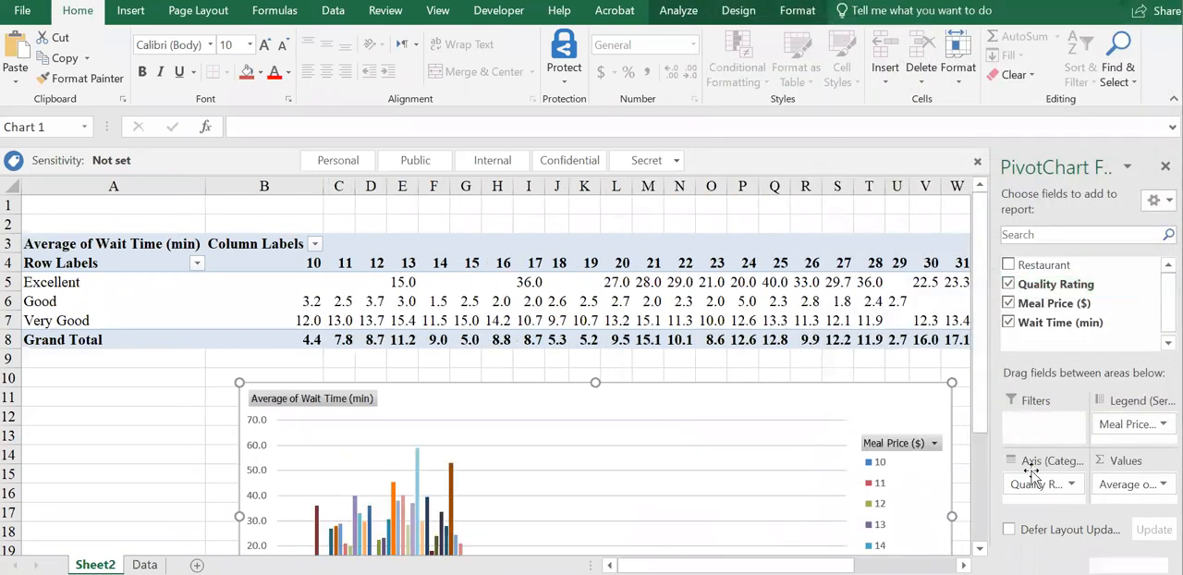
Group the Meal Price ($) column labels from 10 to 48 in intervals of 10.
click(369, 263)
right_click(370, 263)
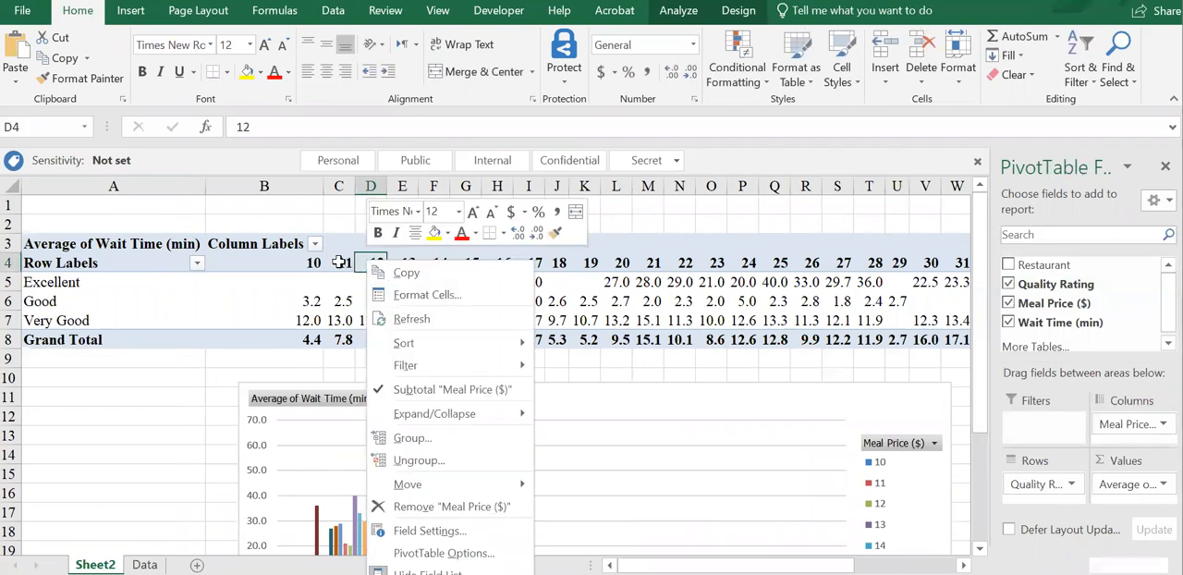
click(338, 263)
right_click(338, 262)
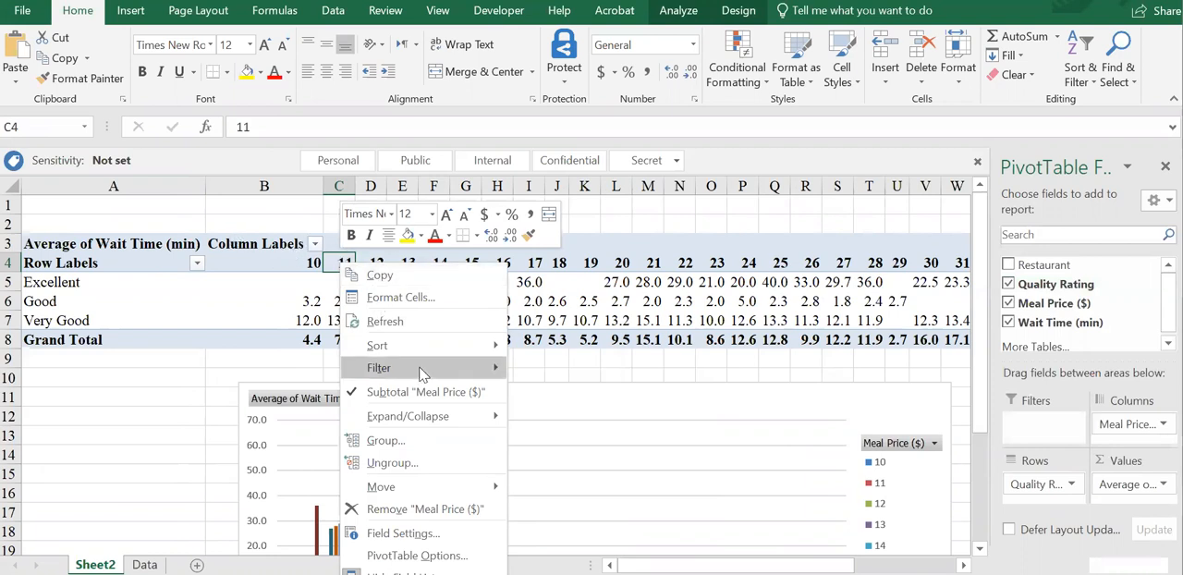
mouse_move(441, 414)
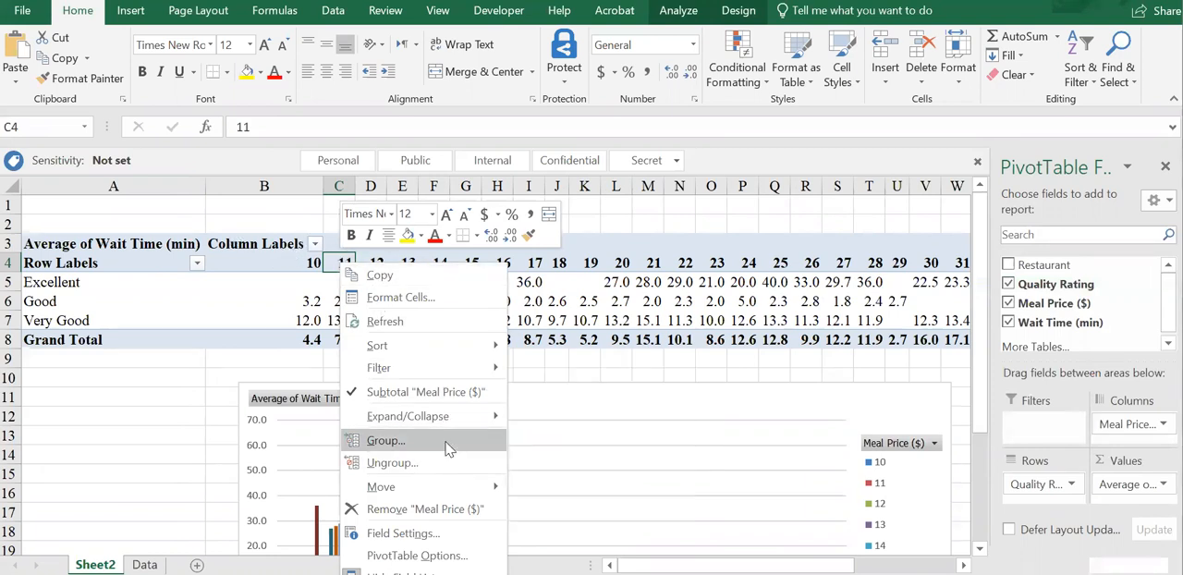
click(445, 442)
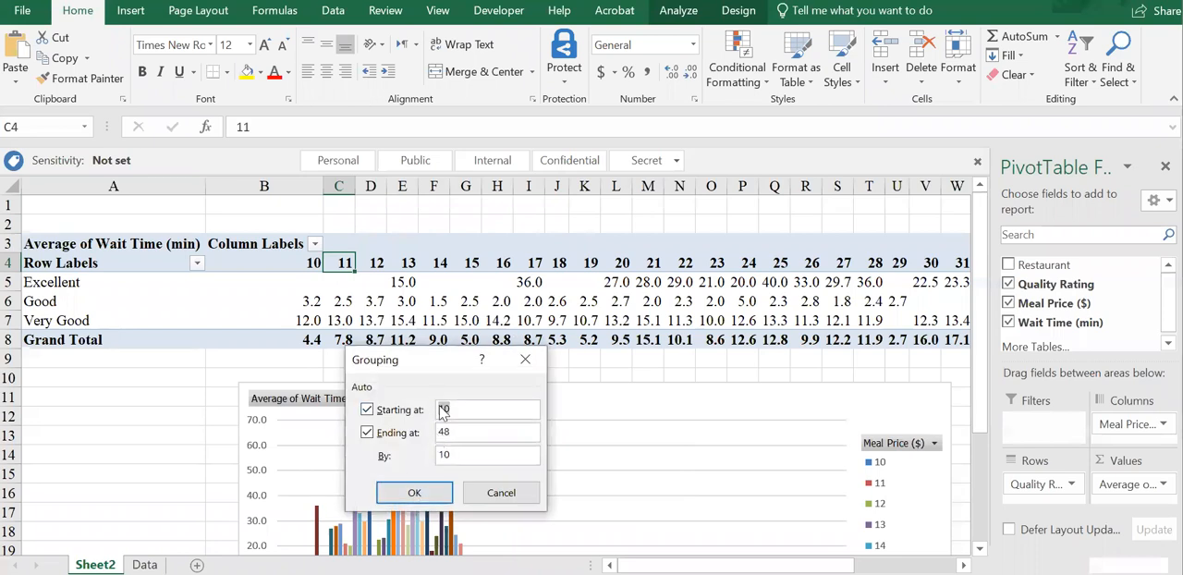
click(399, 498)
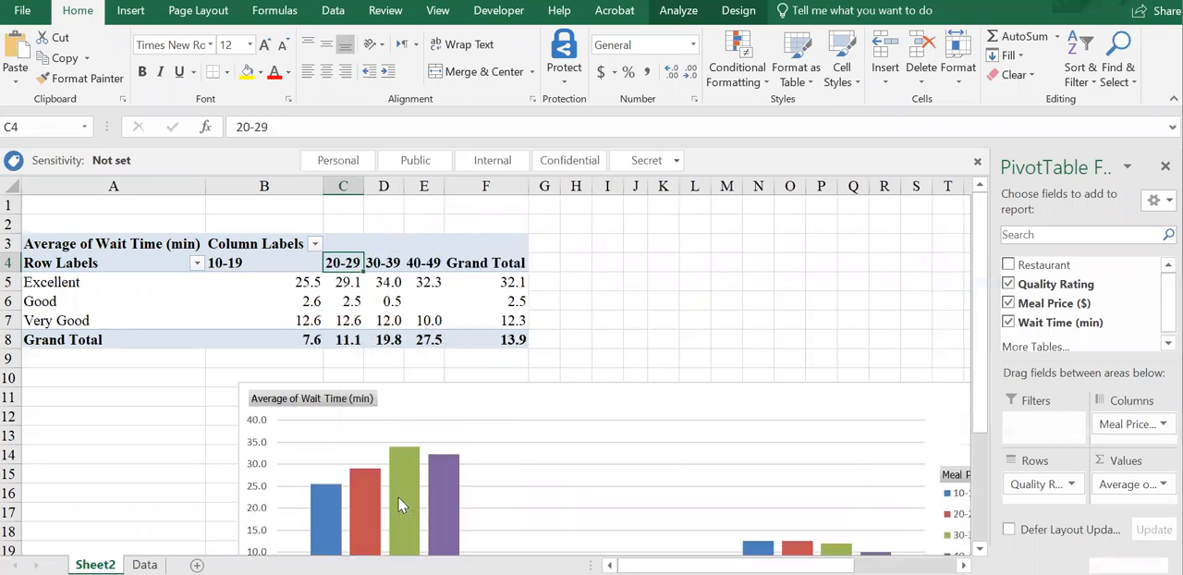
Shrink the PivotChart and move it up toward the top of the sheet, over the PivotTable's last columns.
drag(676, 404, 623, 238)
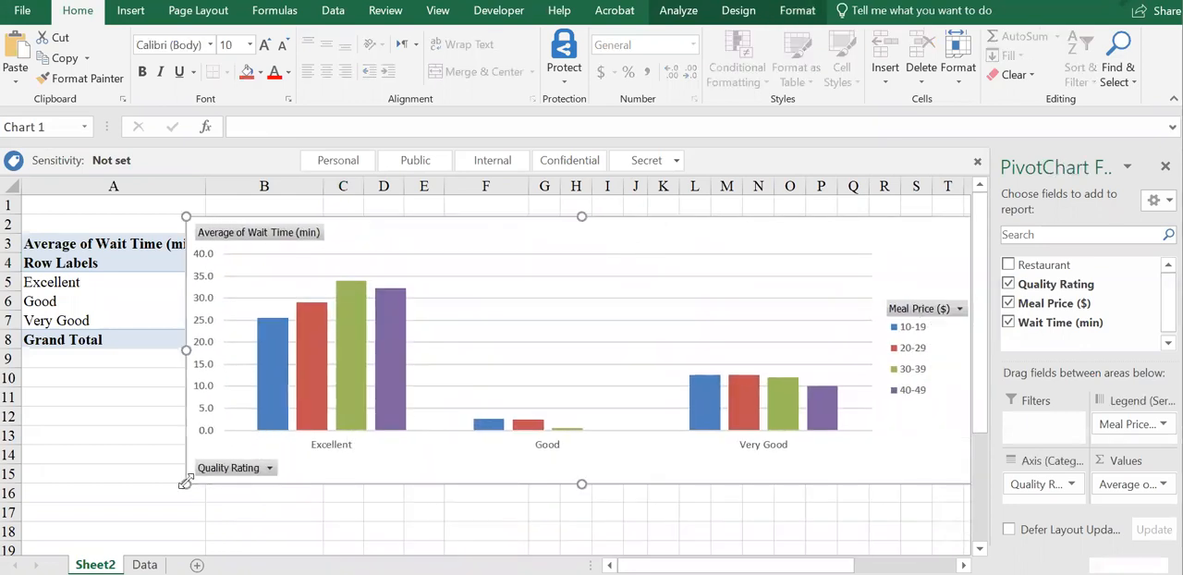
drag(251, 467, 469, 456)
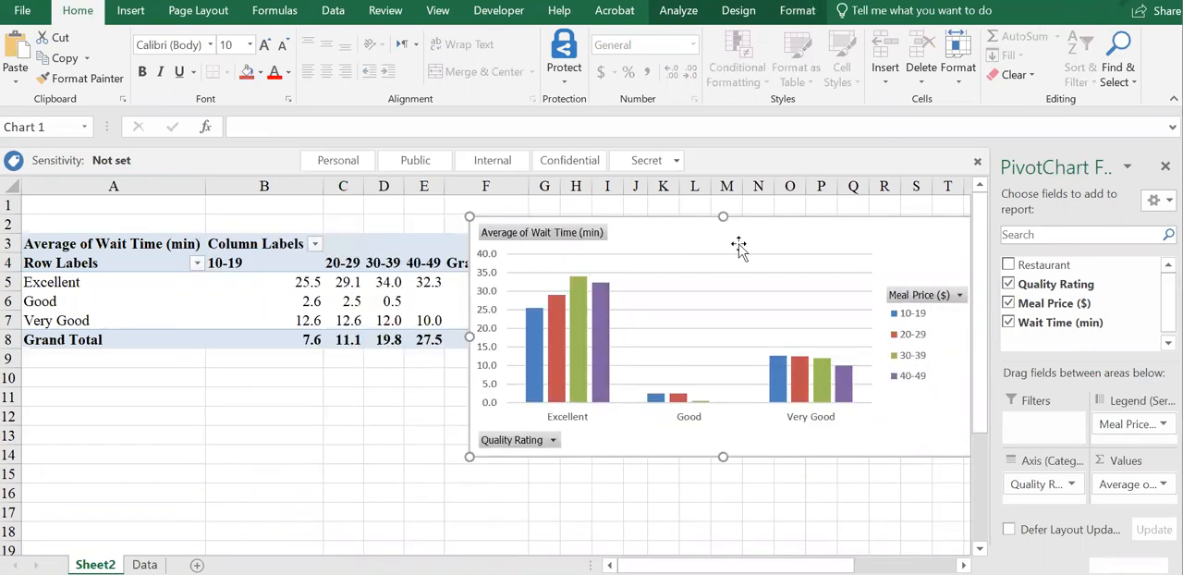
drag(743, 243, 642, 261)
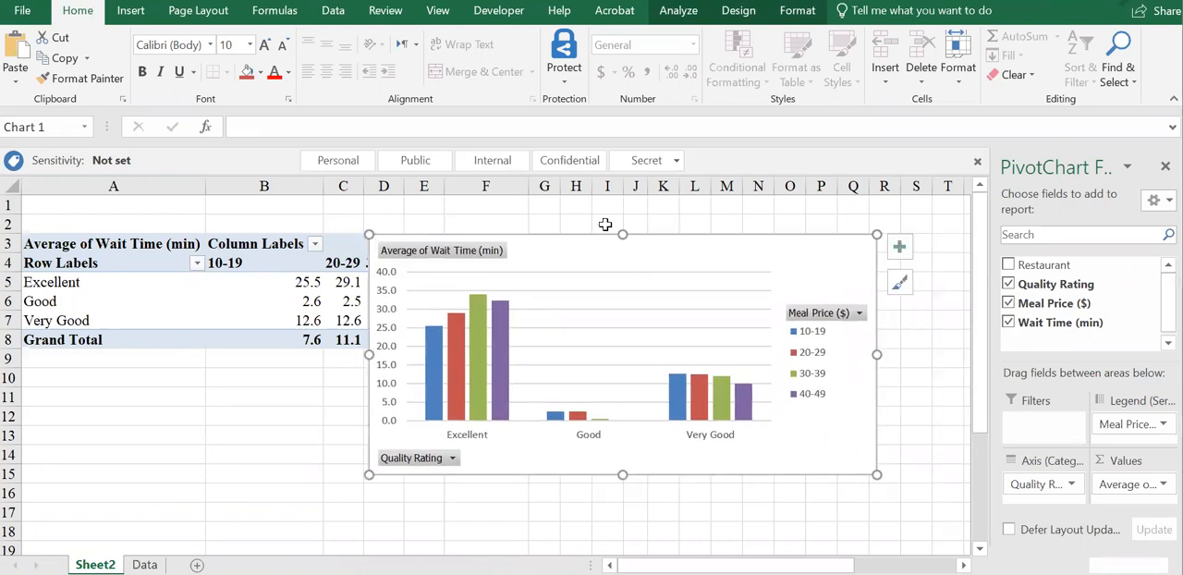
drag(563, 245, 576, 206)
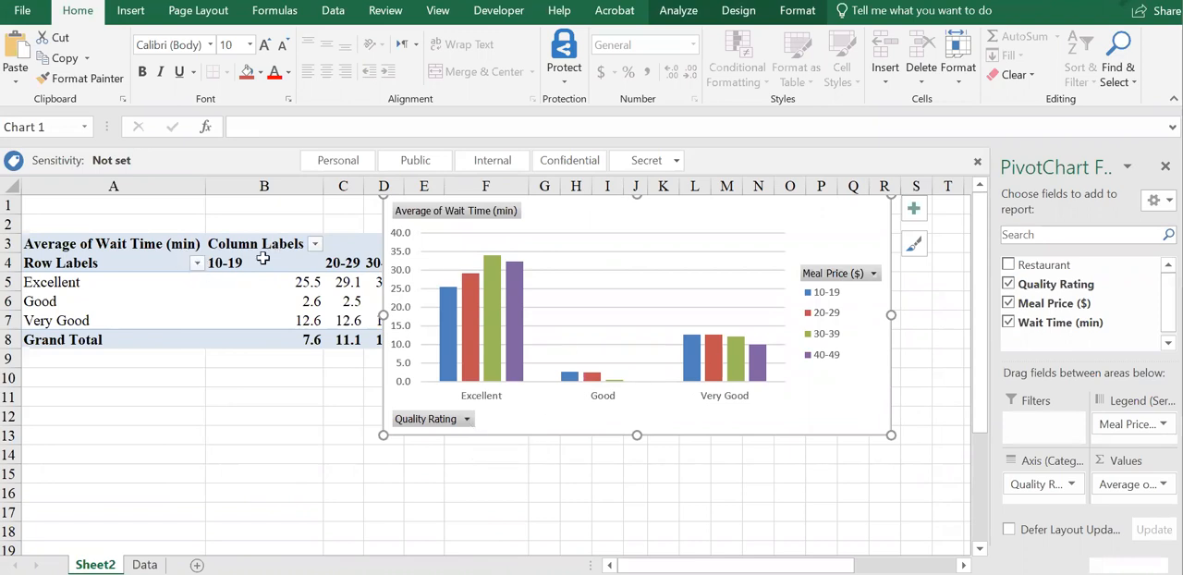
Filter the PivotChart's Quality Rating to exclude Excellent, keeping Good and Very Good.
click(468, 419)
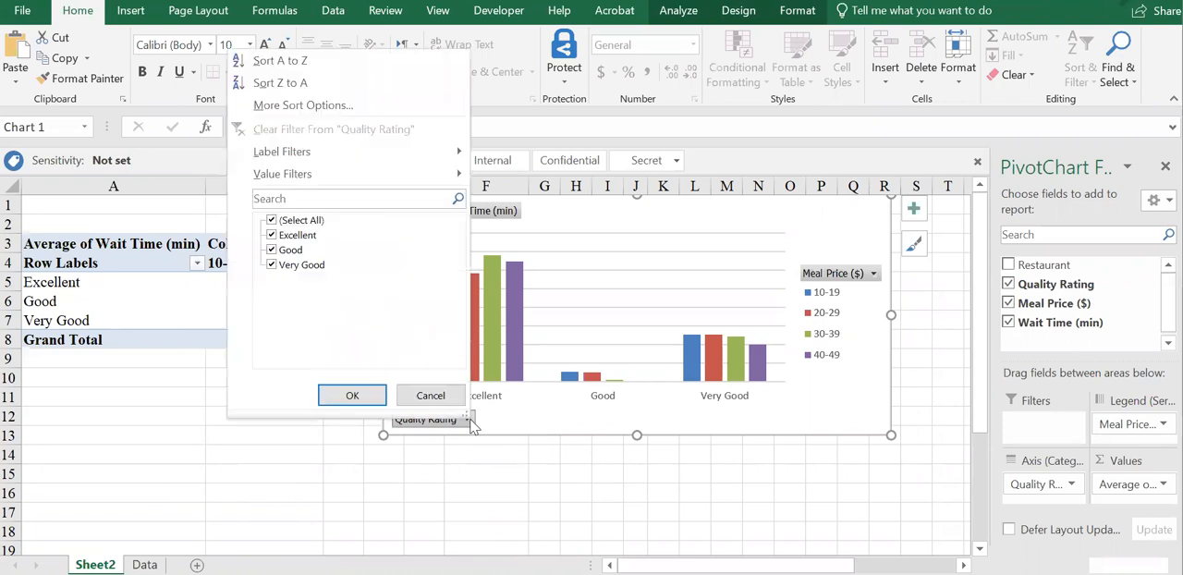
click(274, 237)
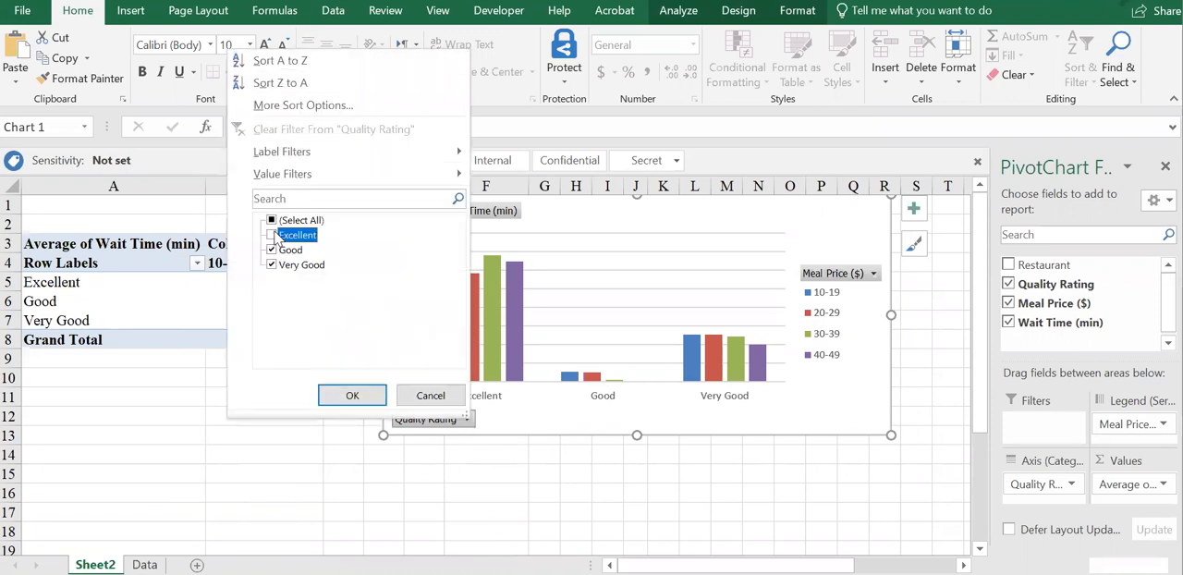
click(341, 388)
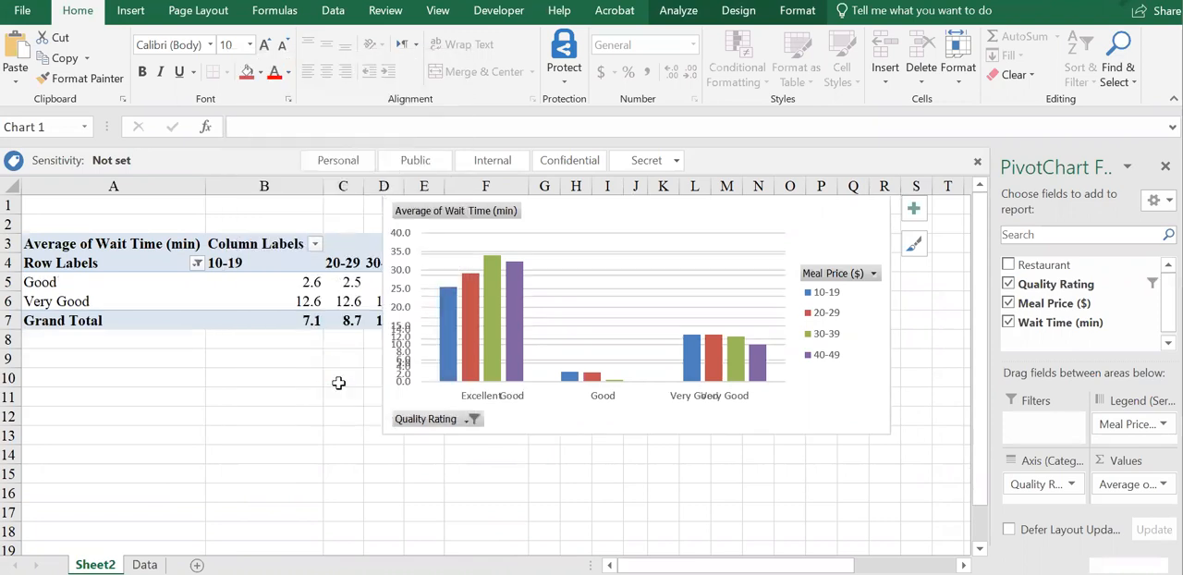
Include Excellent again in the PivotChart's Quality Rating filter.
click(471, 419)
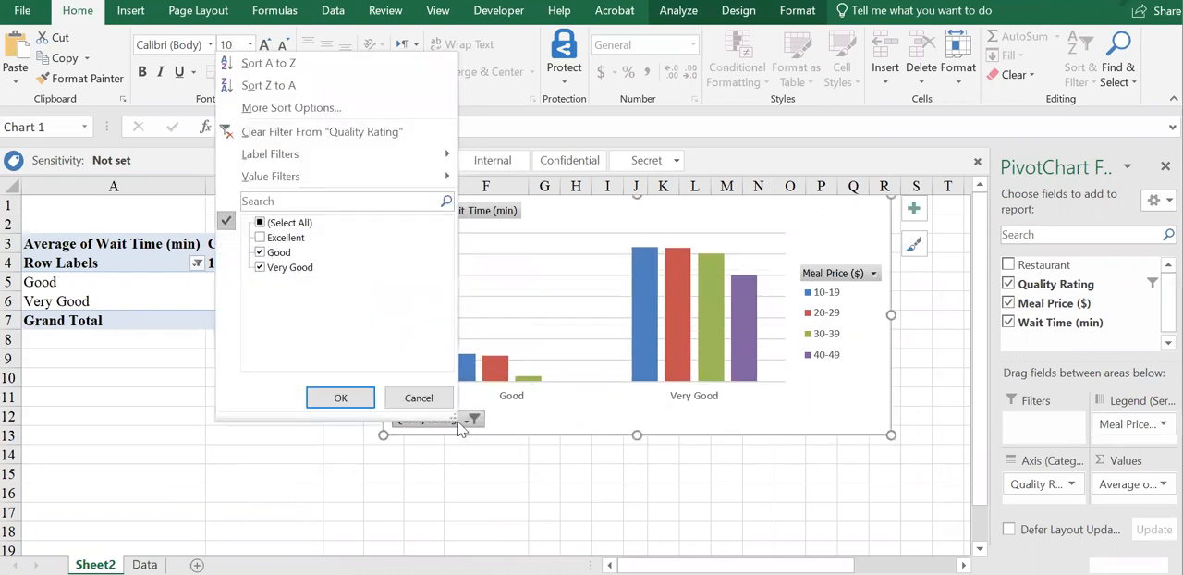
click(260, 237)
click(340, 398)
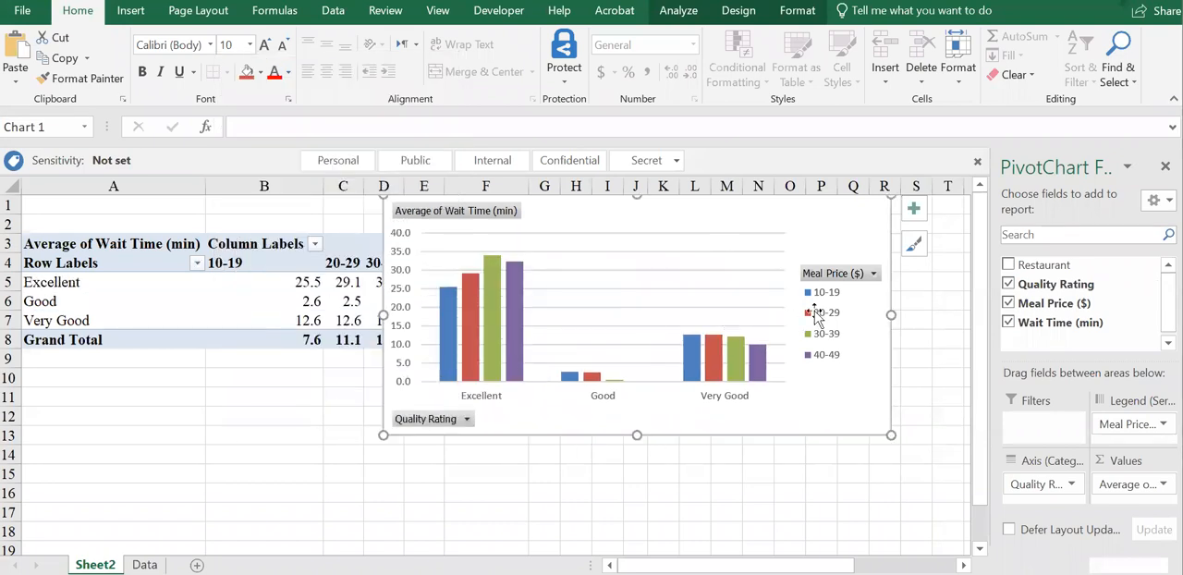
View the PivotChart's Meal Price ($) filter options without changing the filter.
click(872, 273)
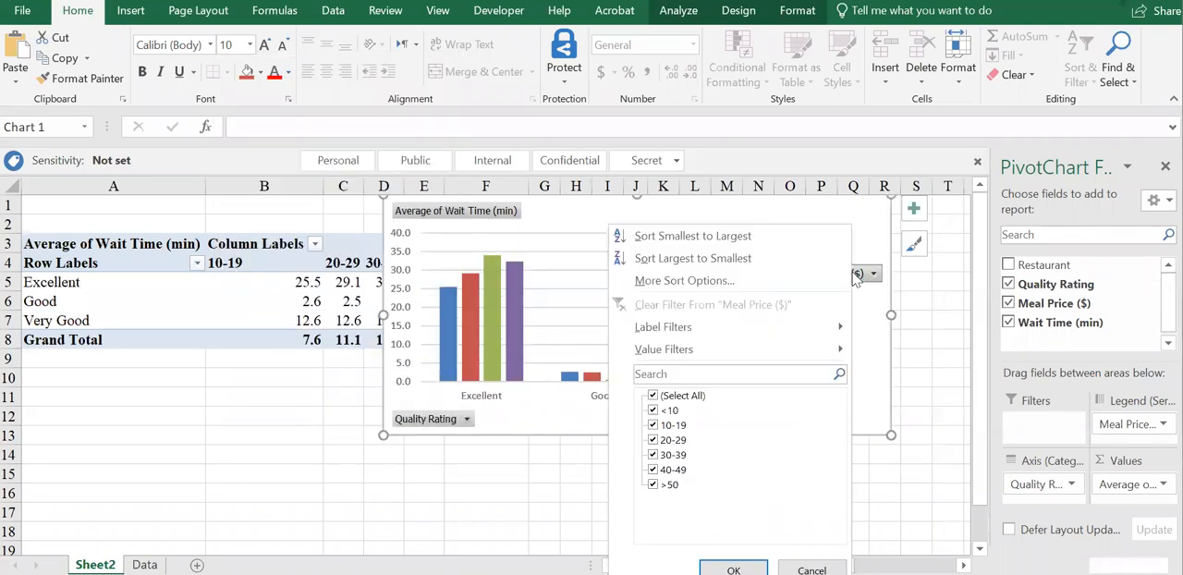
click(811, 566)
Move the PivotChart around the sheet to compare it with the PivotTable, leaving it near the top with its left edge at column B's right border.
drag(578, 208, 246, 343)
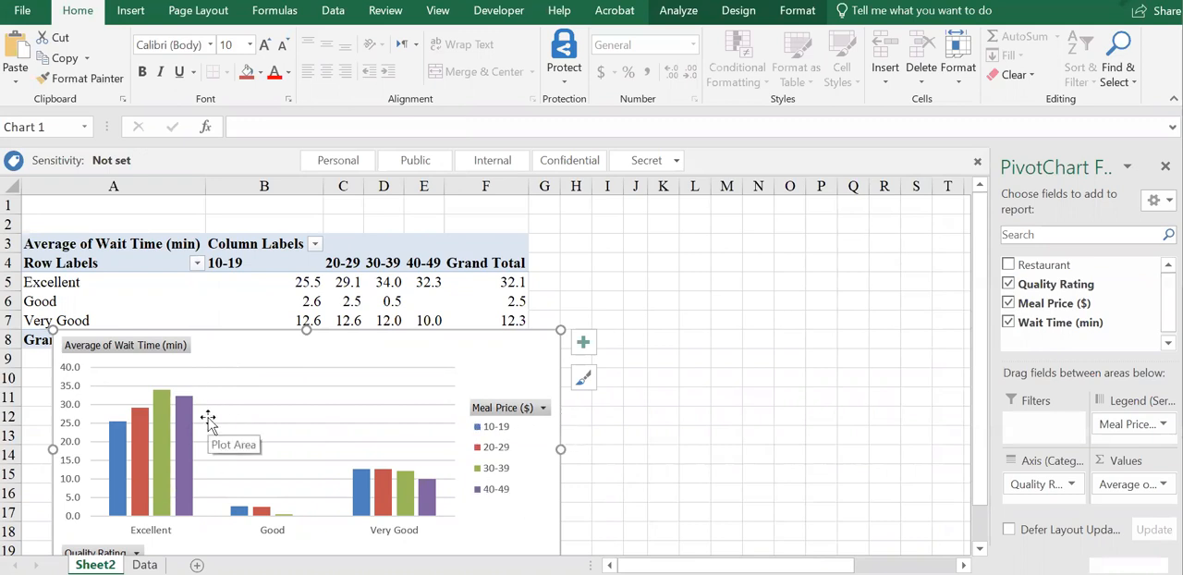
drag(536, 373, 793, 234)
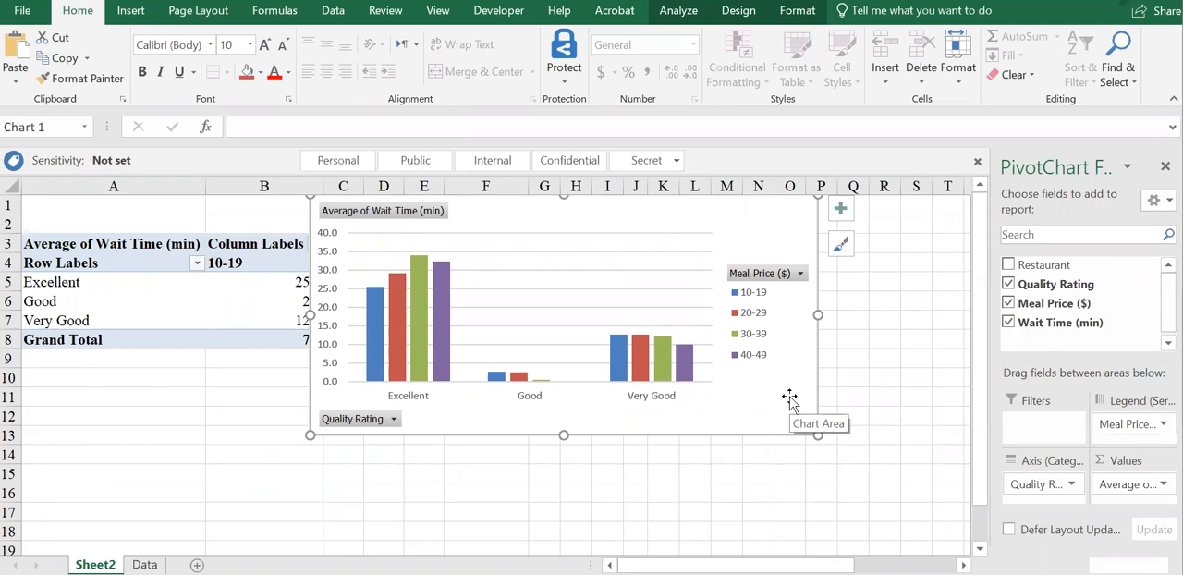
drag(789, 398, 490, 417)
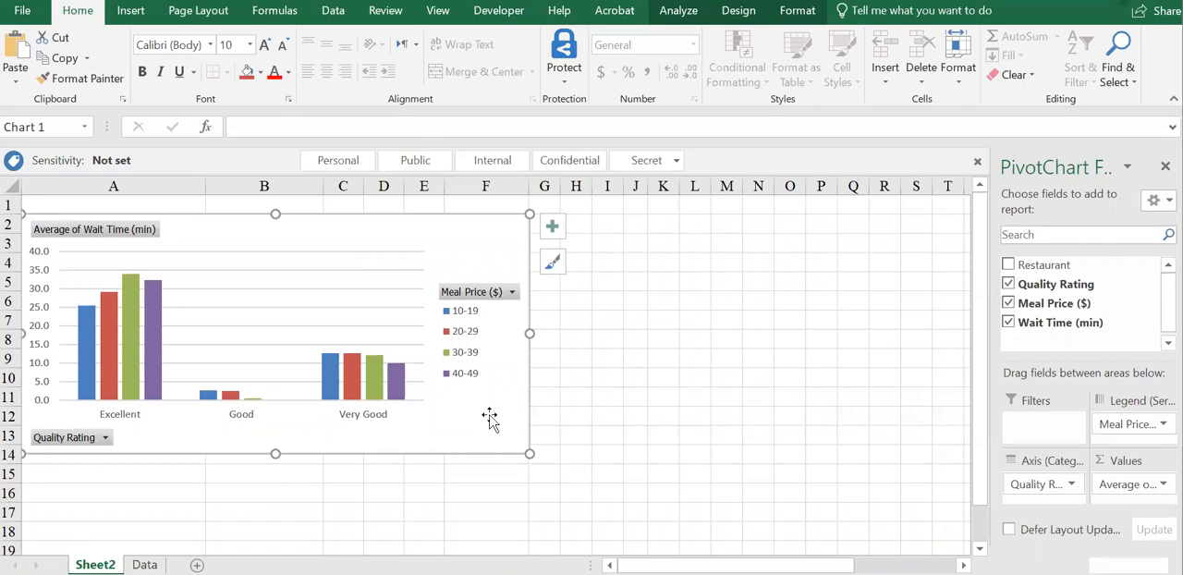
drag(490, 417, 771, 407)
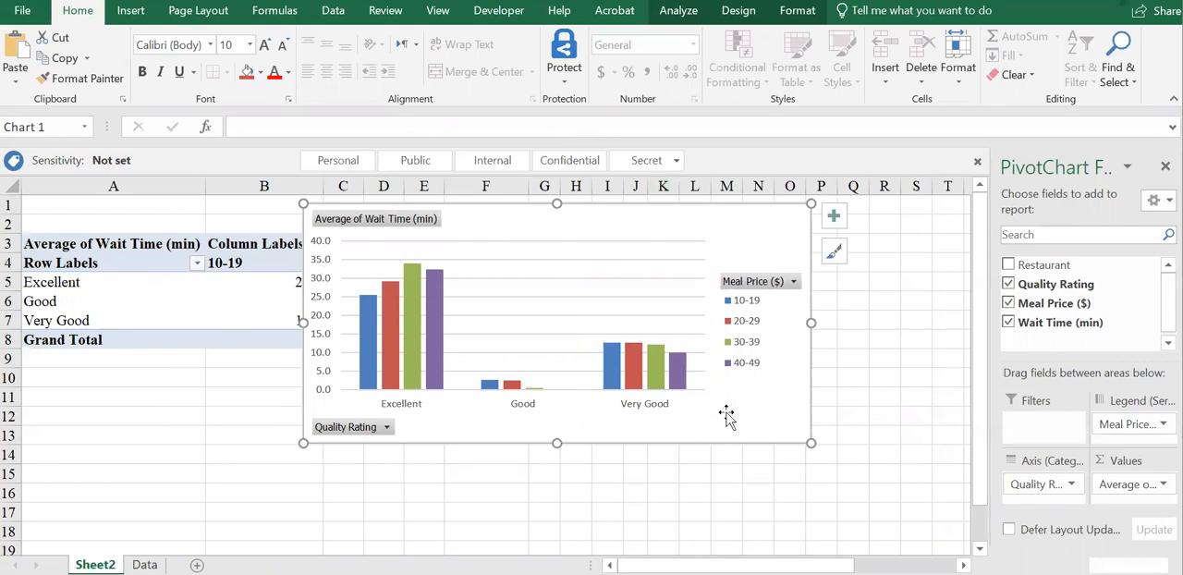
Select the Good row in the PivotTable.
click(45, 304)
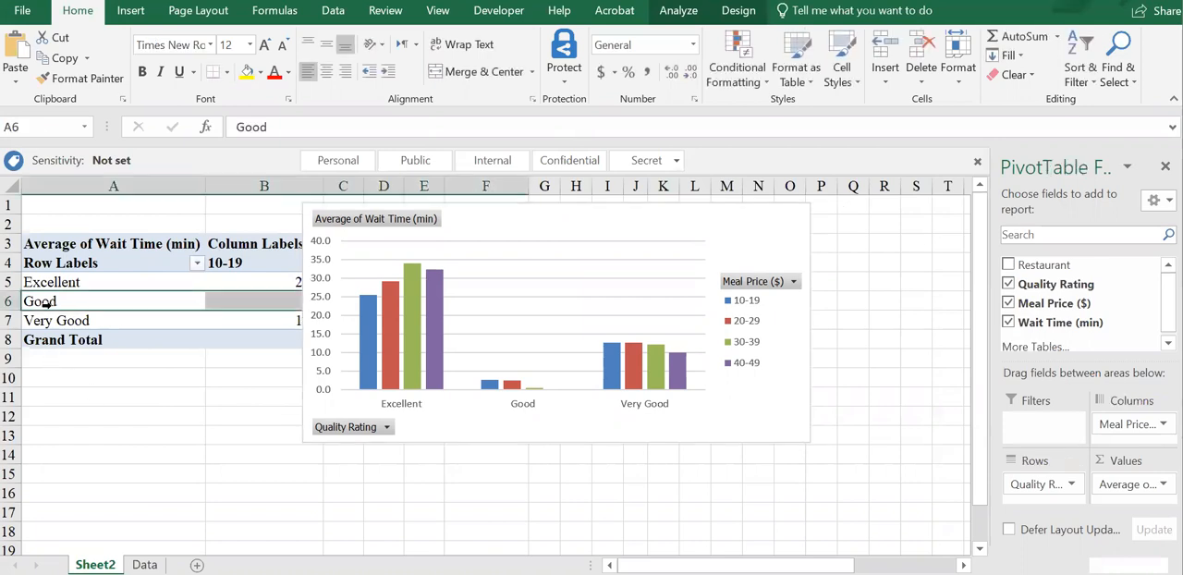